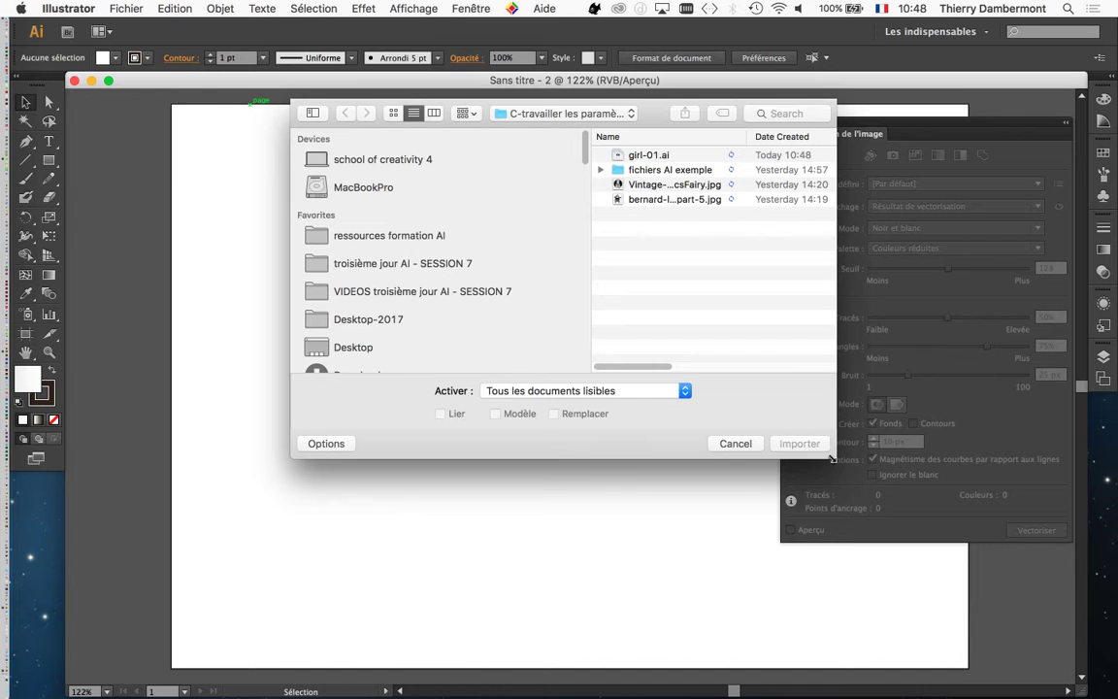
Place bernard-loo-clipart-5.jpg as a linked image in the document and view it at 100%
drag(831, 458, 1021, 458)
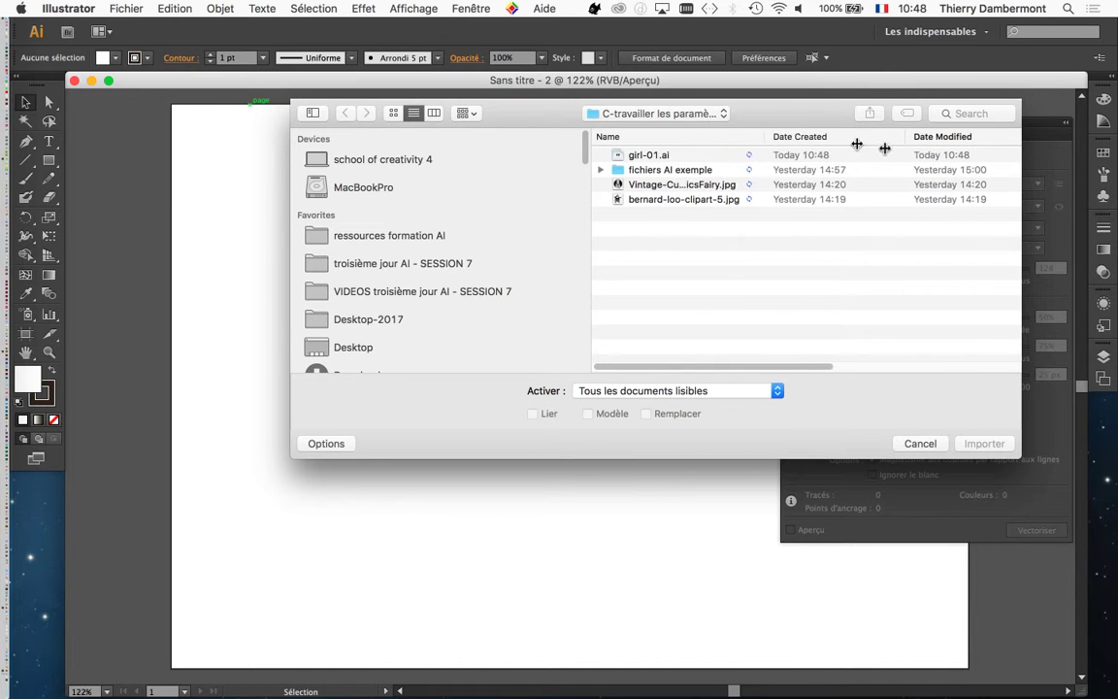
drag(857, 143, 910, 144)
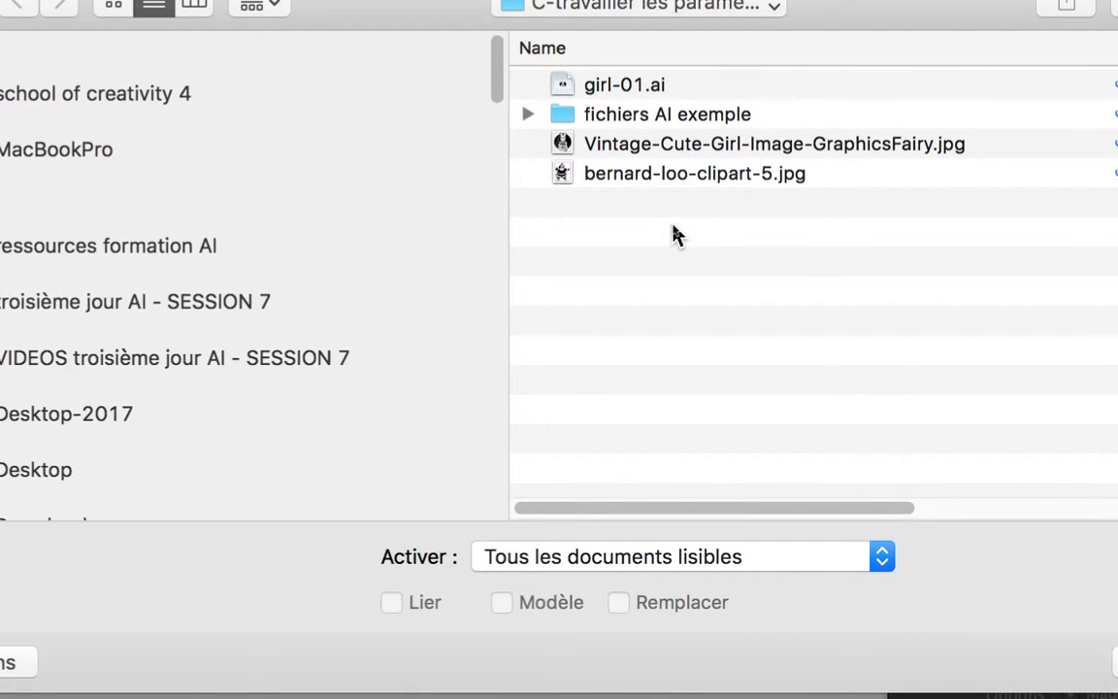
click(654, 180)
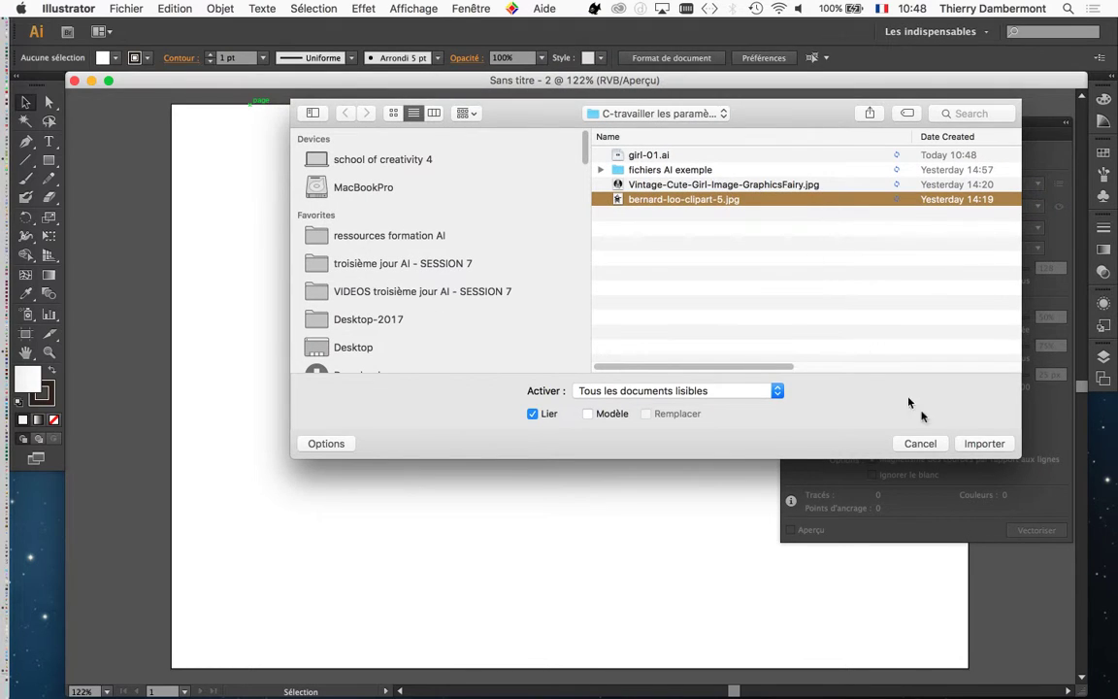
click(981, 445)
key(super+1)
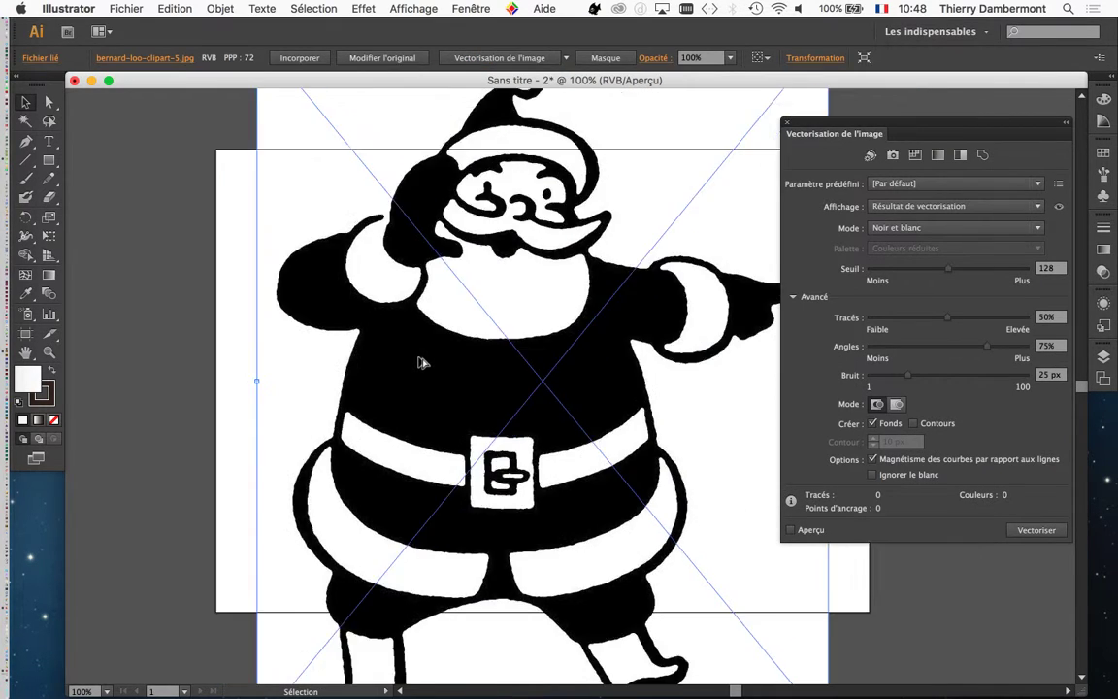
Trace the placed Santa image with the default black-and-white preset in live preview, keeping the settings beside the artwork
click(816, 532)
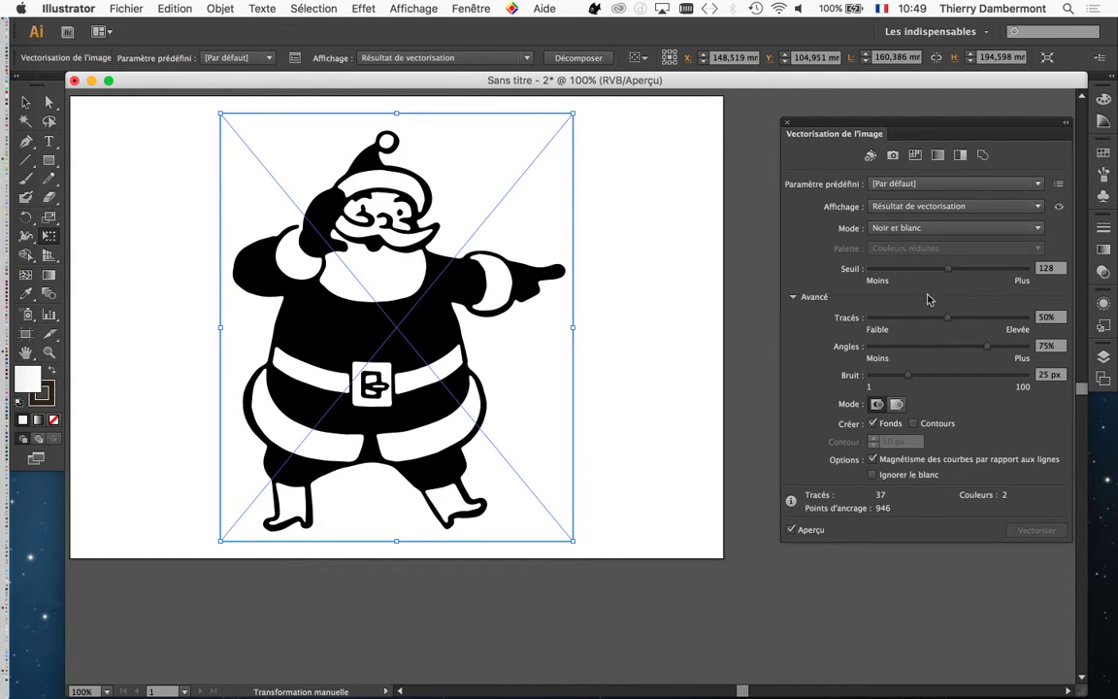
mouse_move(774, 124)
mouse_down()
mouse_move(614, 123)
mouse_move(699, 308)
mouse_up()
drag(482, 248, 794, 262)
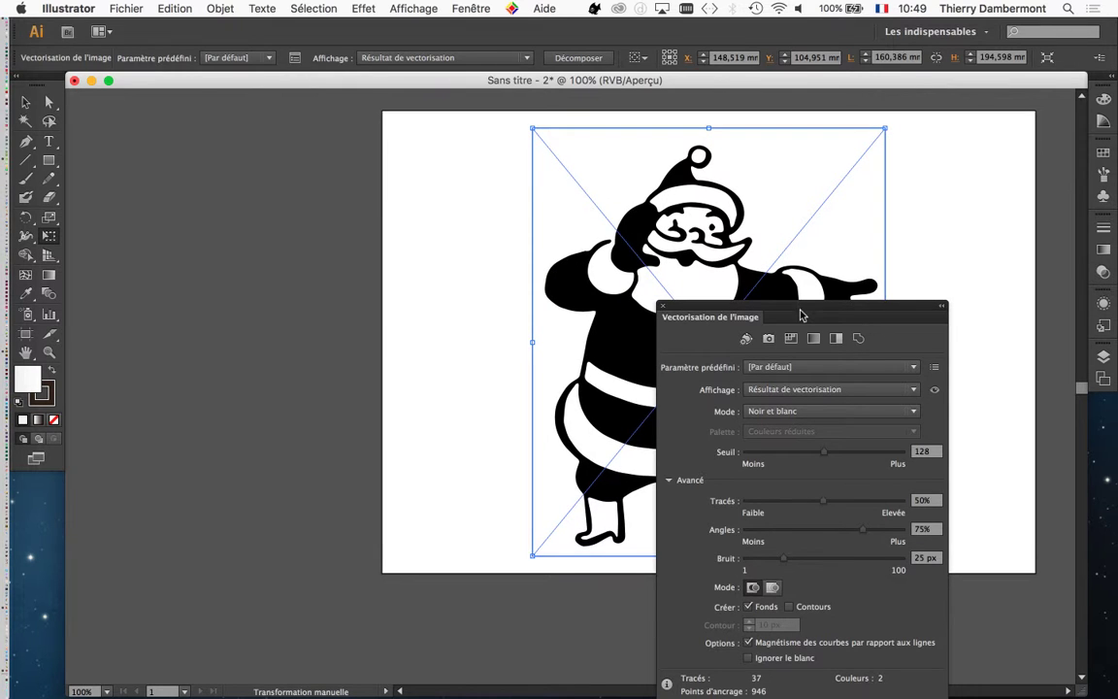
drag(800, 314, 566, 207)
drag(714, 285, 515, 148)
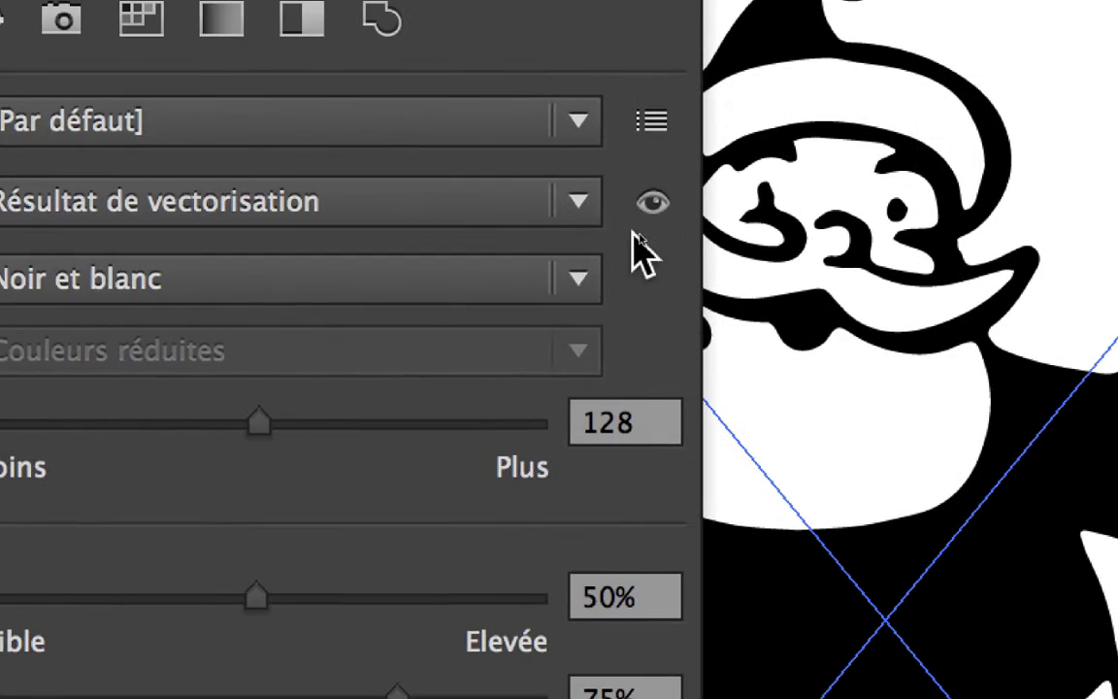
Compare the source image with the tracing result around Santa's face
click(649, 219)
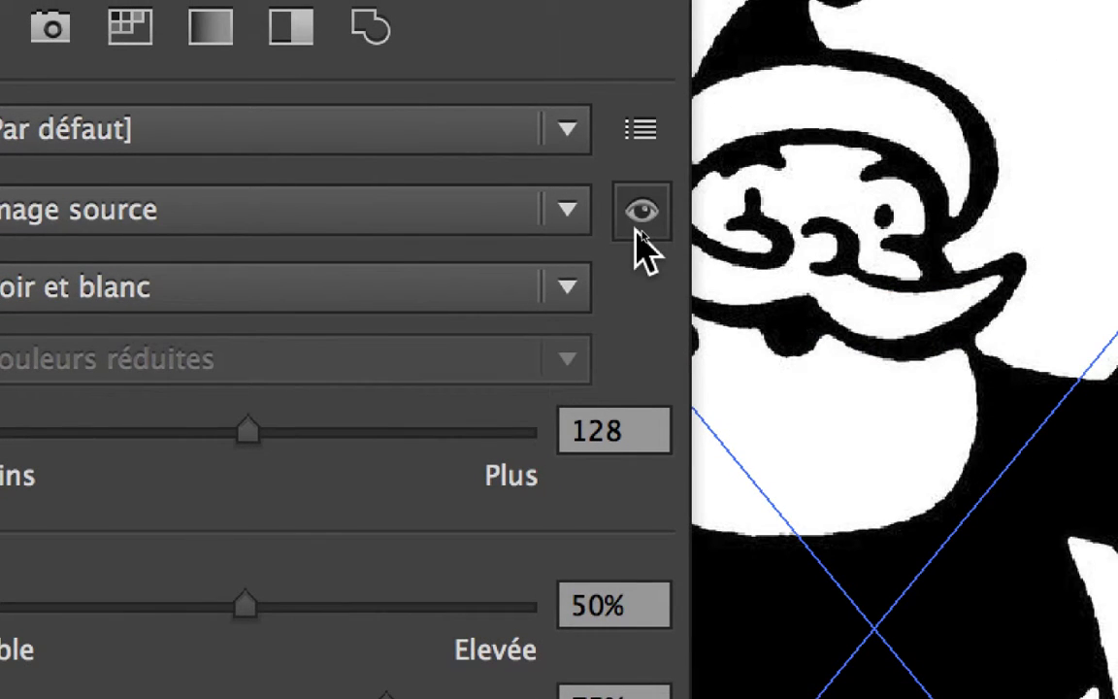
click(637, 230)
click(637, 230)
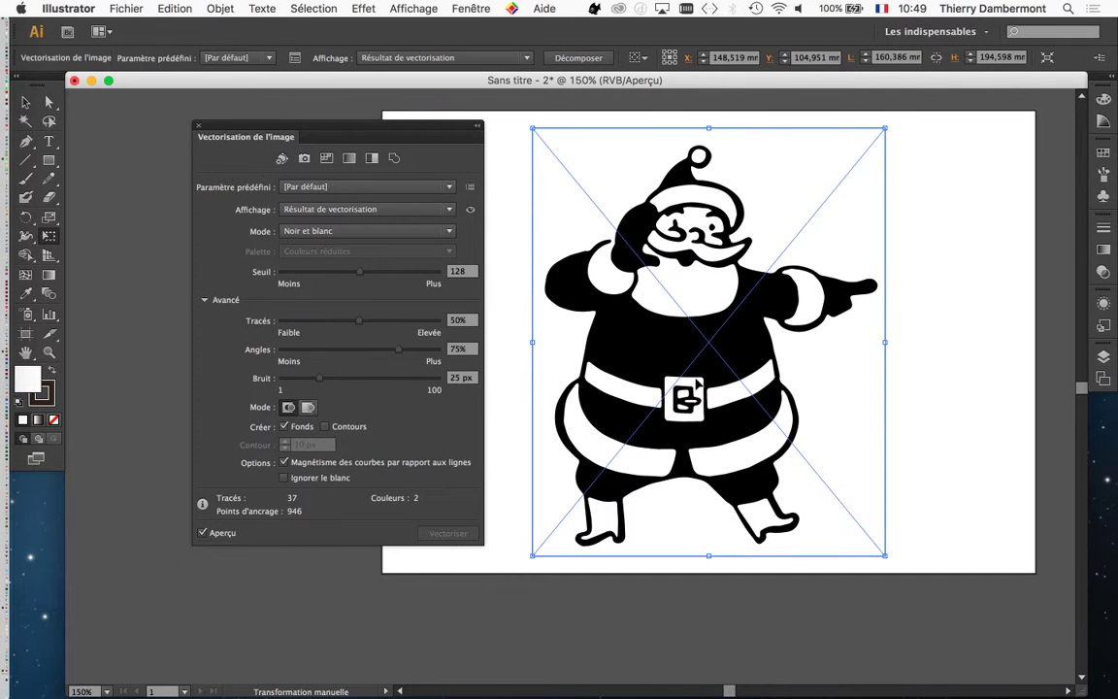
Lower the tracing threshold (Seuil) to 54, and further to 48
scroll(697, 385, up, 1)
click(314, 277)
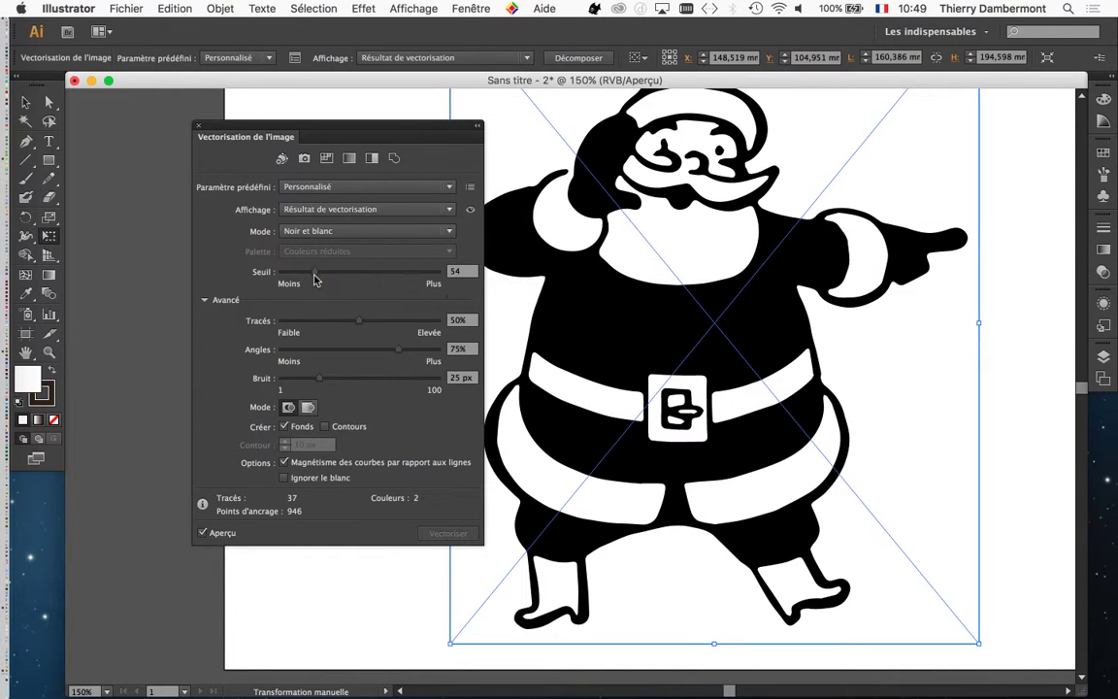
click(312, 276)
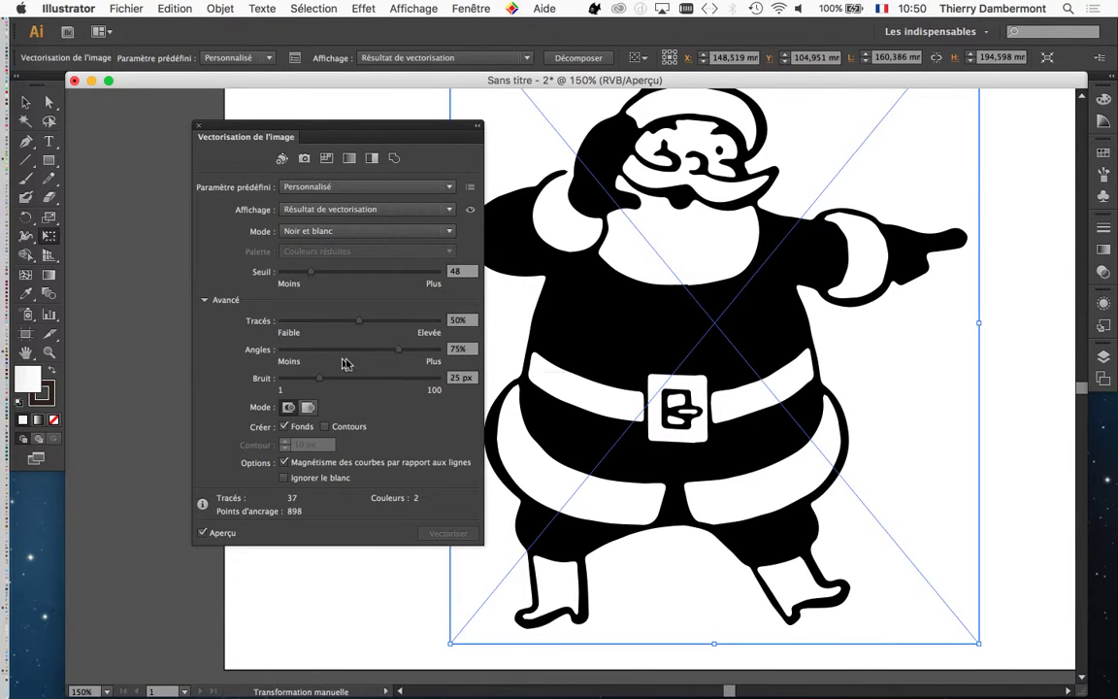
Test the path fidelity (Tracés) at 14% and 3%, and settle on 51%
click(302, 323)
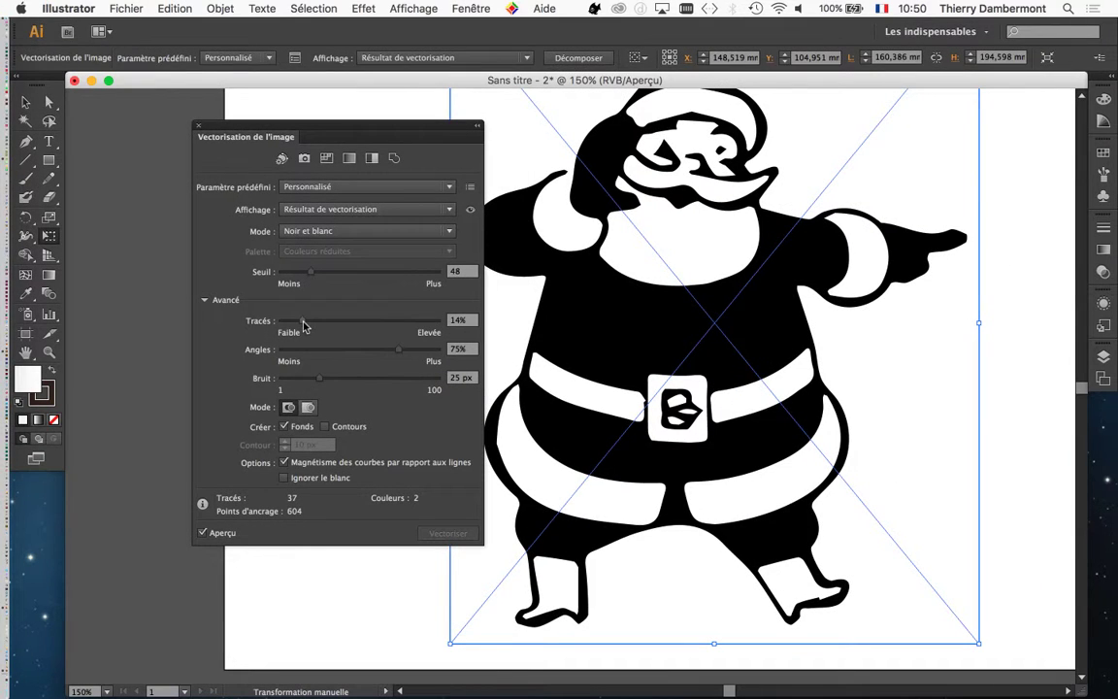
drag(303, 323, 286, 323)
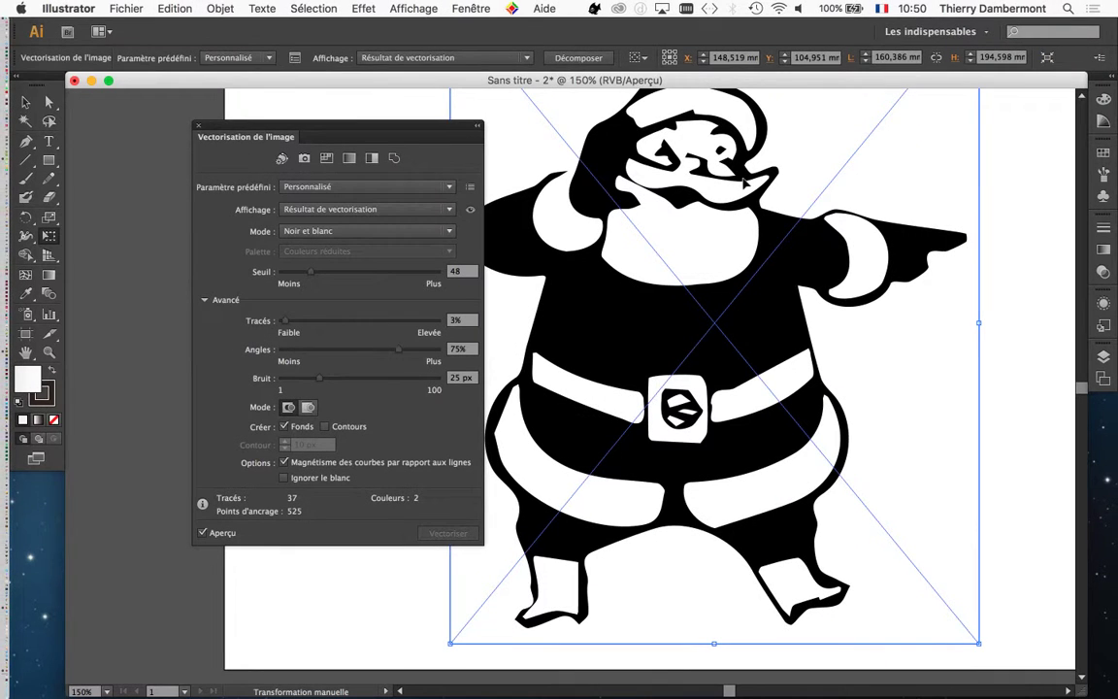
click(360, 321)
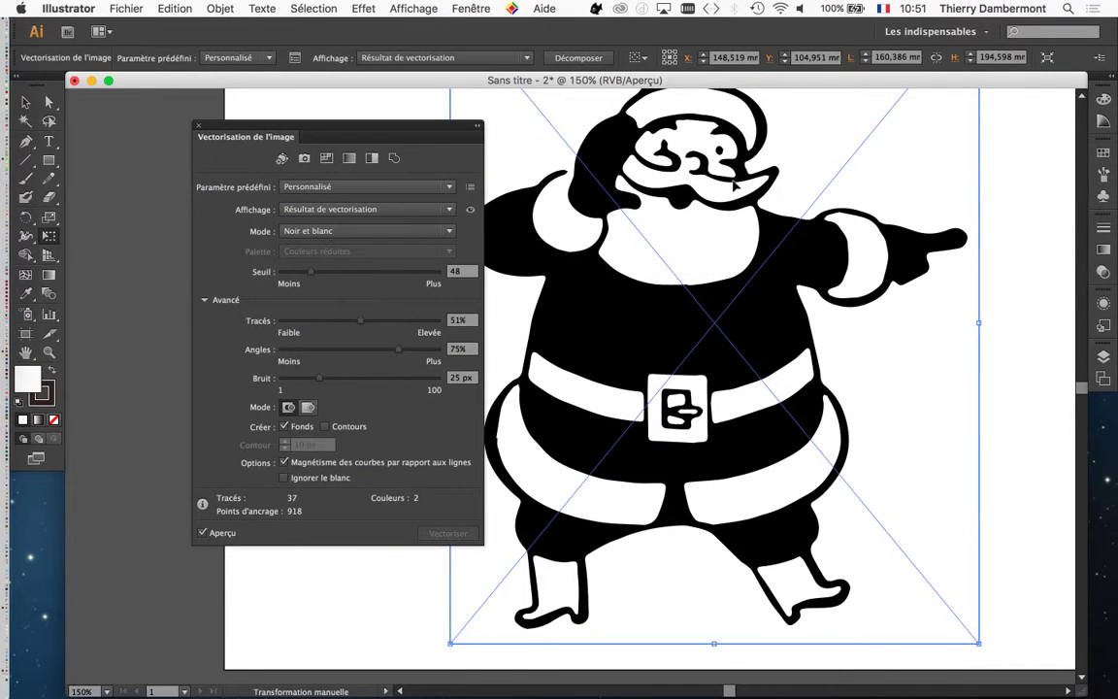
Lower the corner emphasis (Angles) to 6% and refresh the tracing by switching the preview off and on
drag(327, 349, 289, 351)
drag(290, 350, 399, 357)
drag(397, 355, 291, 360)
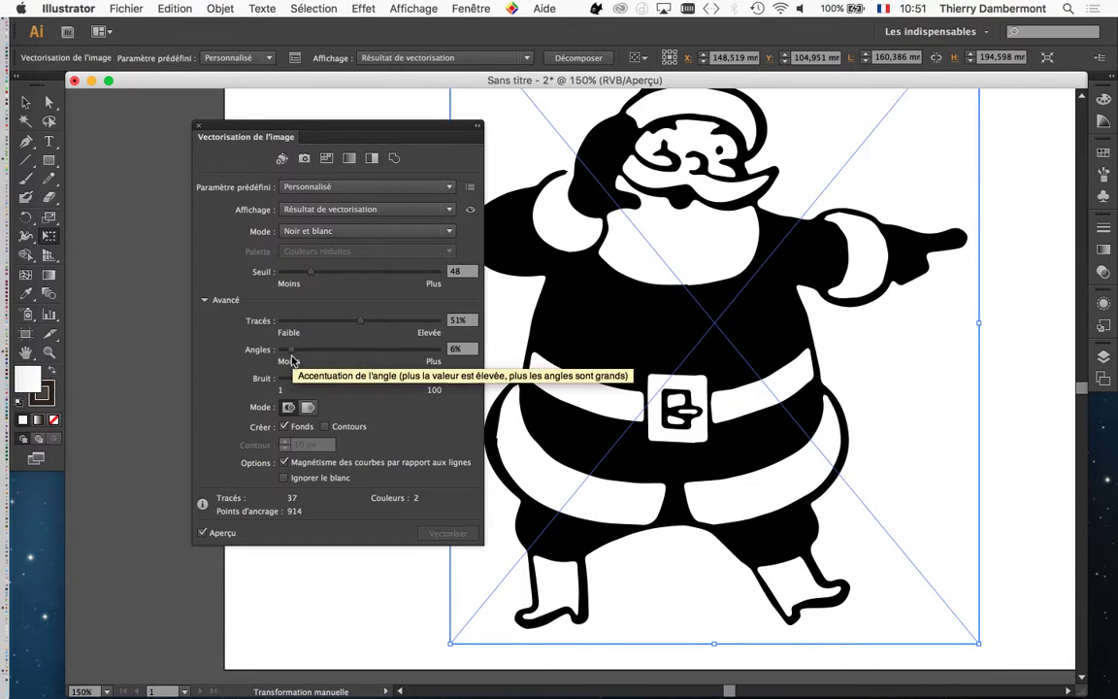
click(203, 534)
click(202, 534)
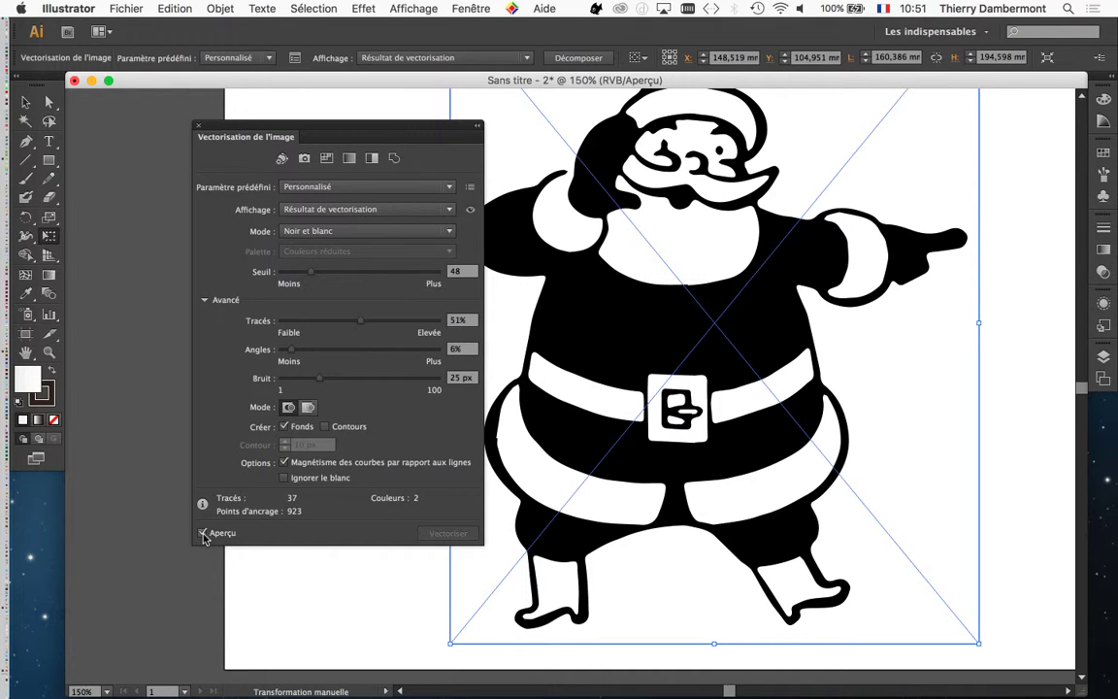
Set the corner emphasis (Angles) to 50%, test the noise (Bruit) at 87 px and settle on 19 px
drag(332, 350, 418, 385)
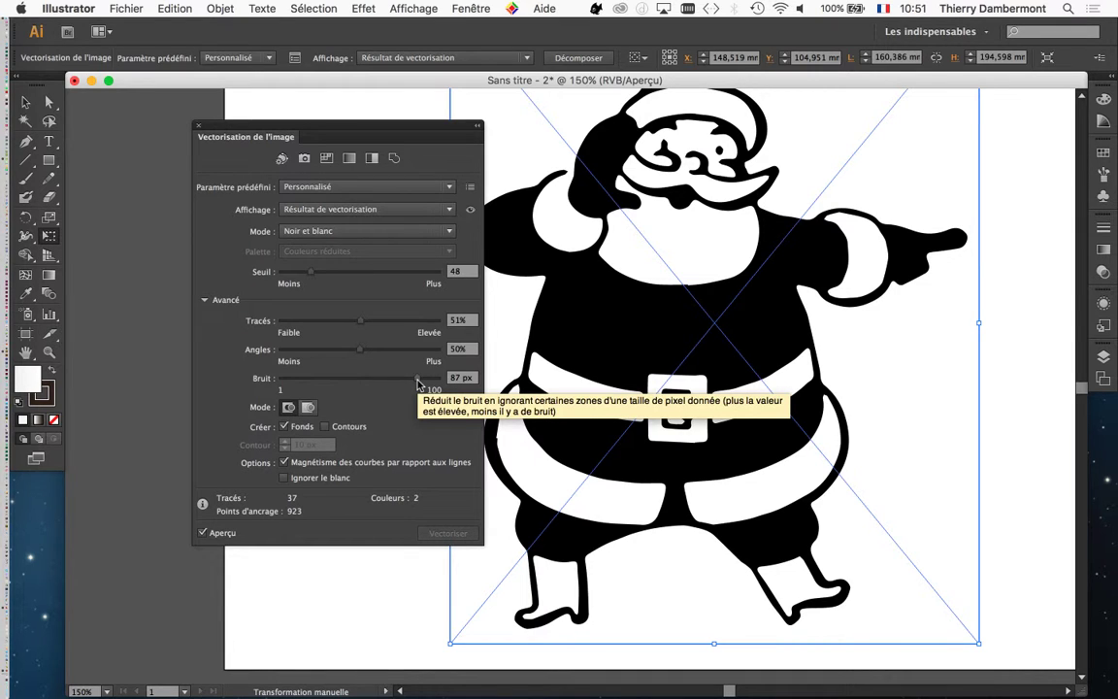
drag(418, 384, 311, 384)
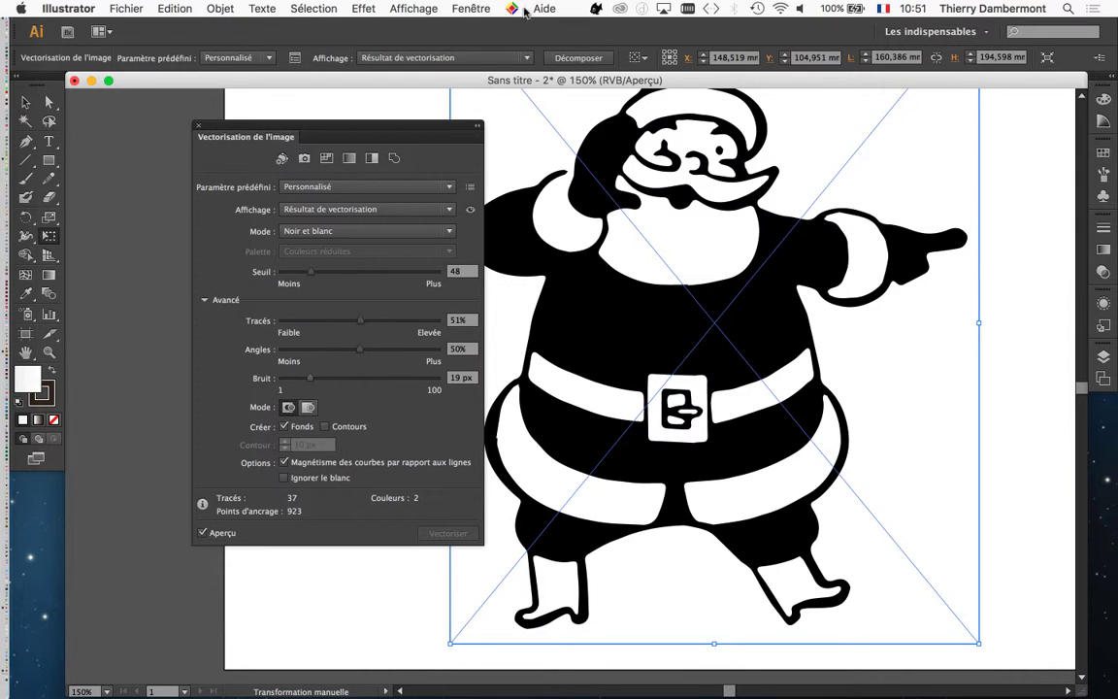
Test the tracing threshold (Seuil) at 30 and 132, and refresh the result by switching the preview off and on
click(299, 273)
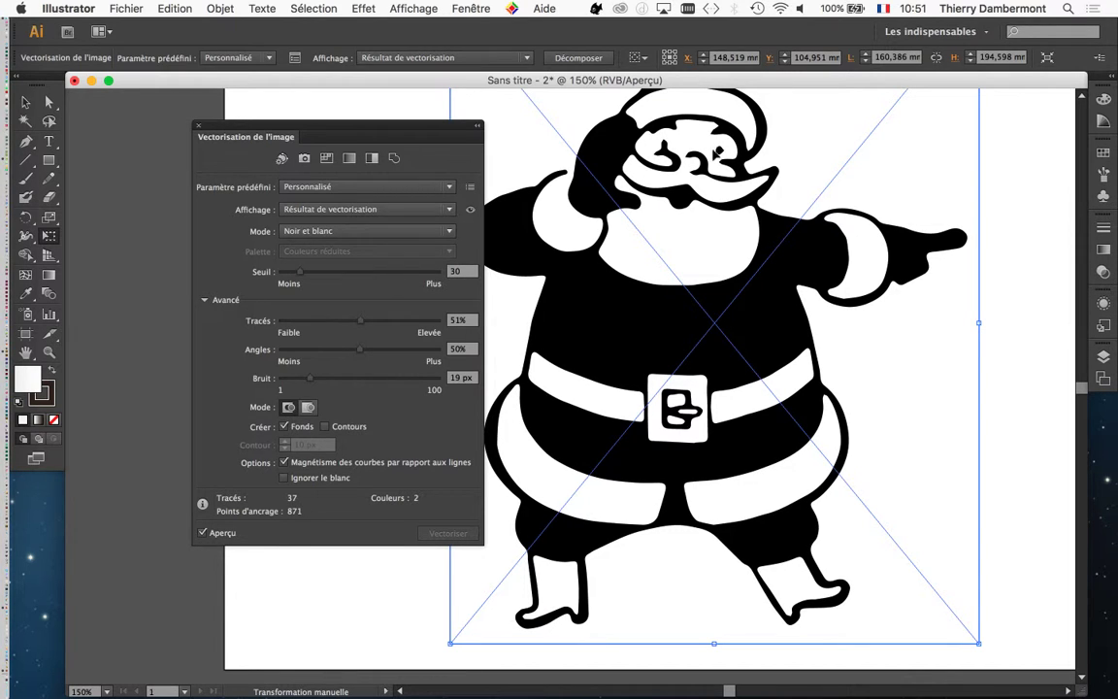
mouse_move(456, 132)
mouse_down()
mouse_move(1042, 136)
mouse_move(1077, 94)
mouse_move(1062, 92)
mouse_up()
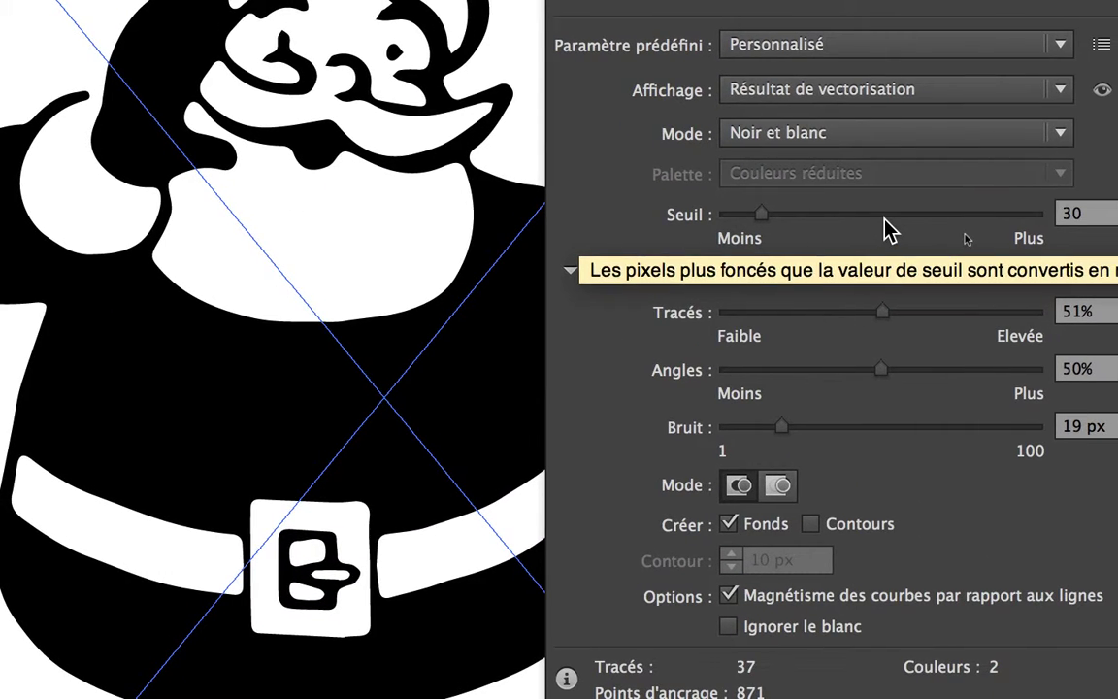
click(980, 209)
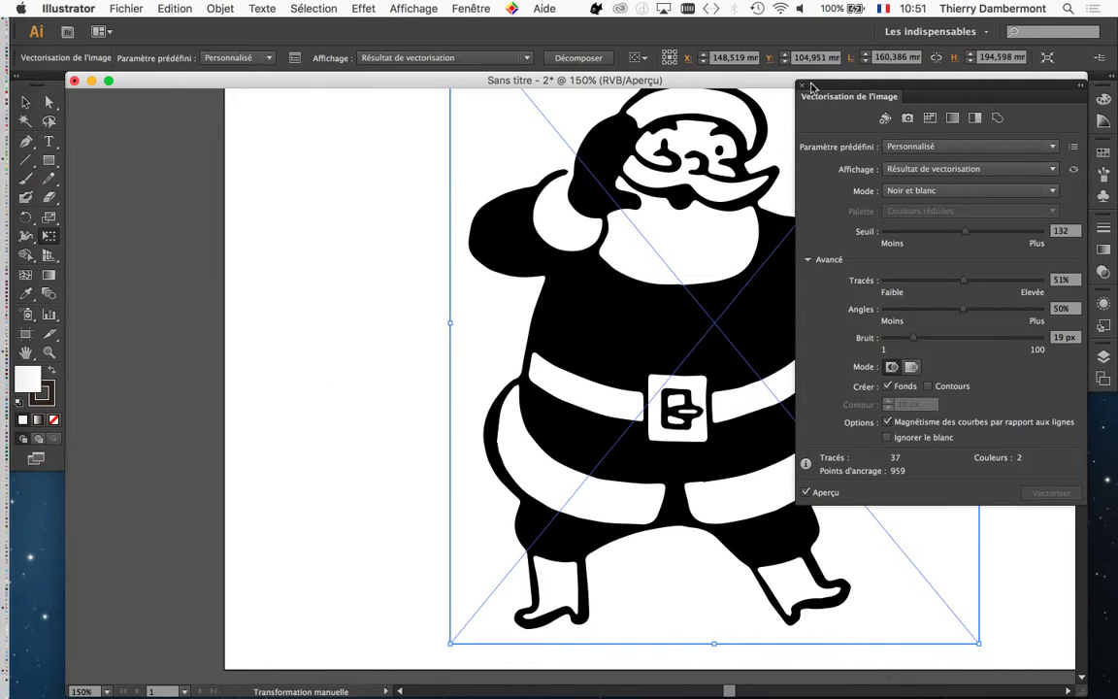
drag(814, 88, 821, 175)
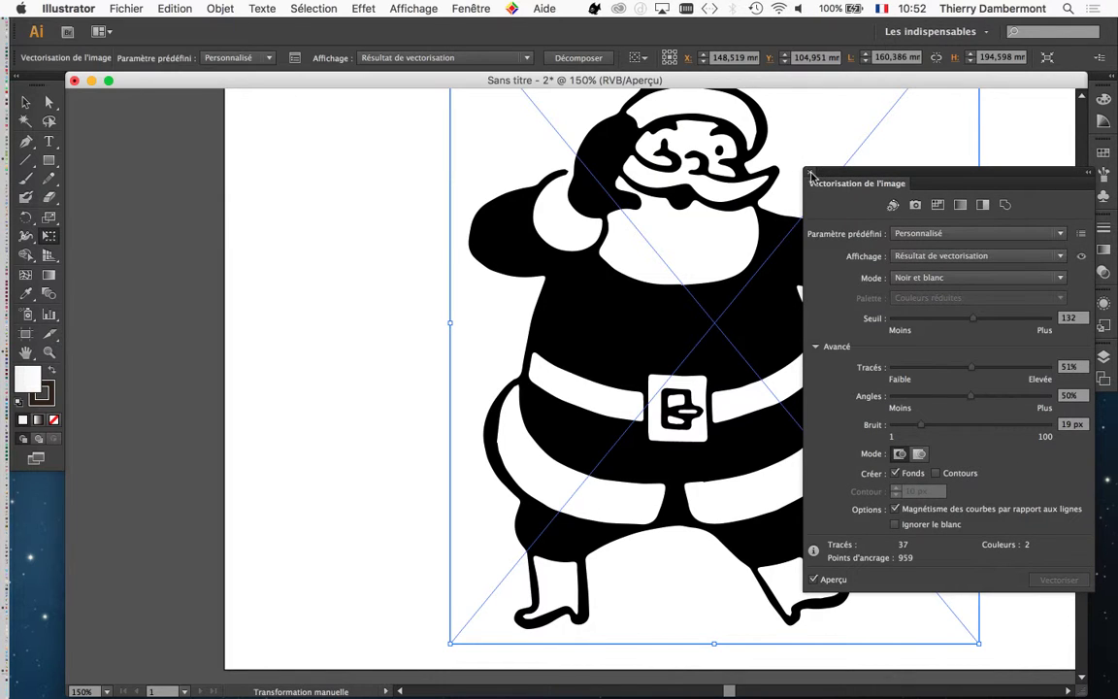
click(813, 580)
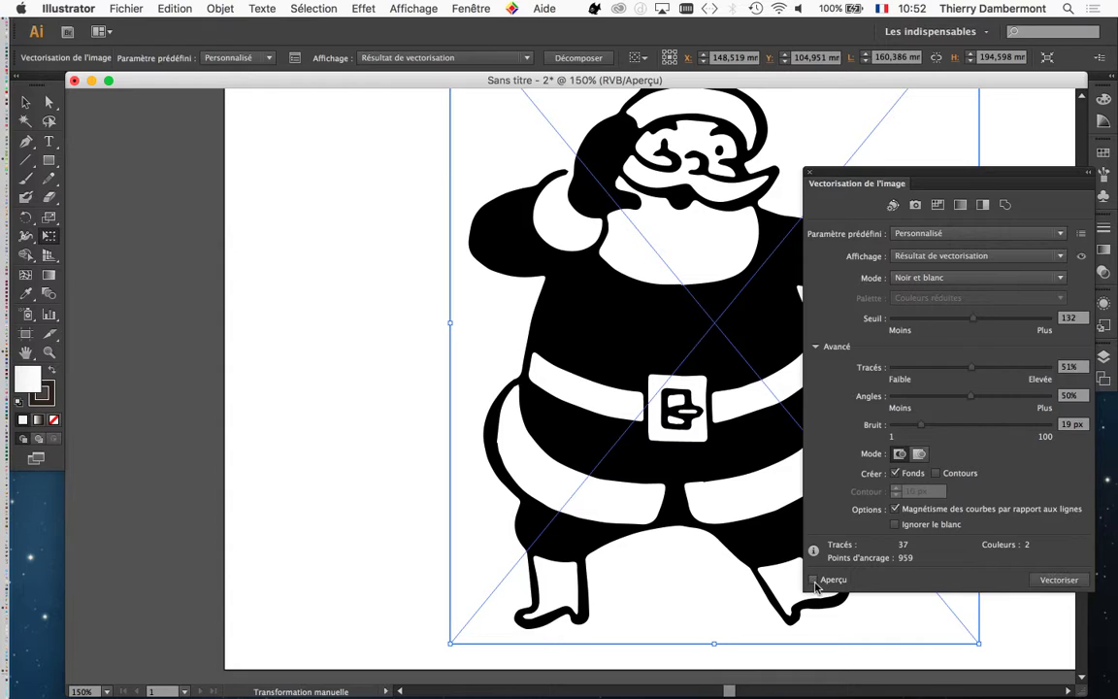
click(813, 579)
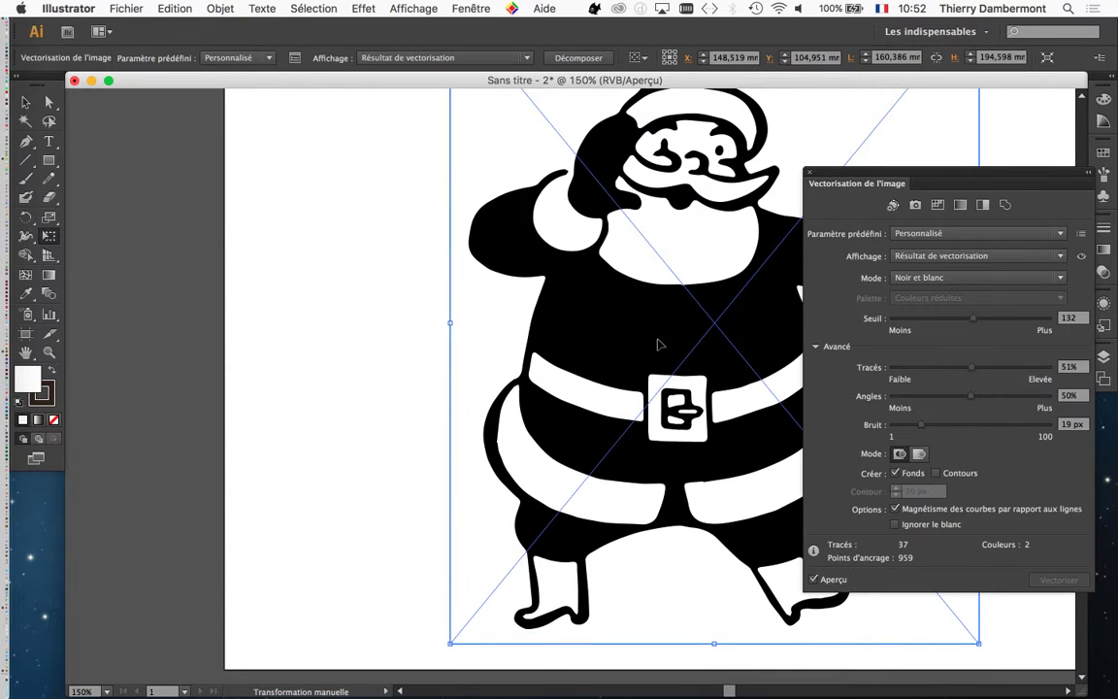
Test the tracing threshold (Seuil) at 204, 50 and 15, leaving it near its minimum
click(906, 320)
drag(906, 320, 1030, 320)
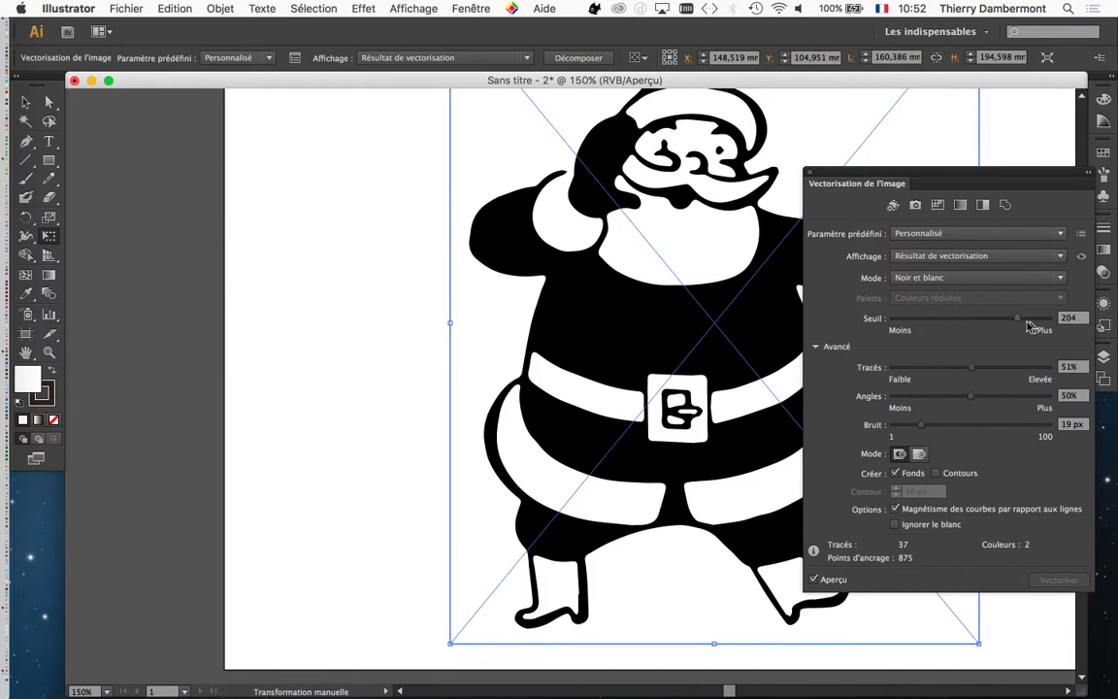
click(923, 324)
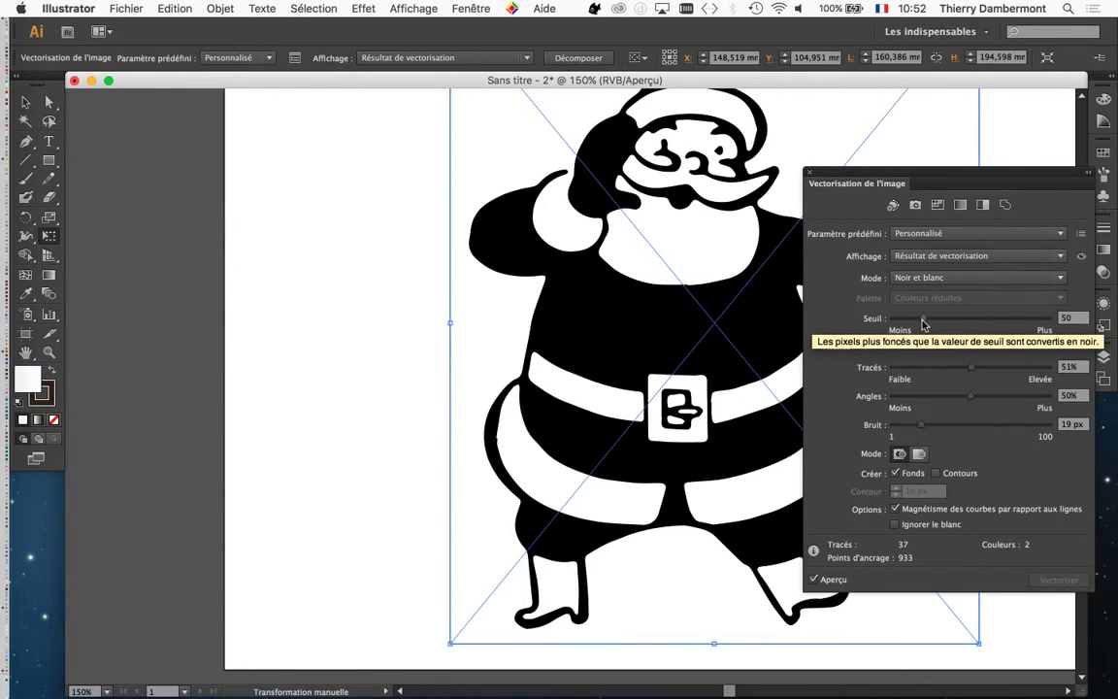
drag(923, 324, 901, 328)
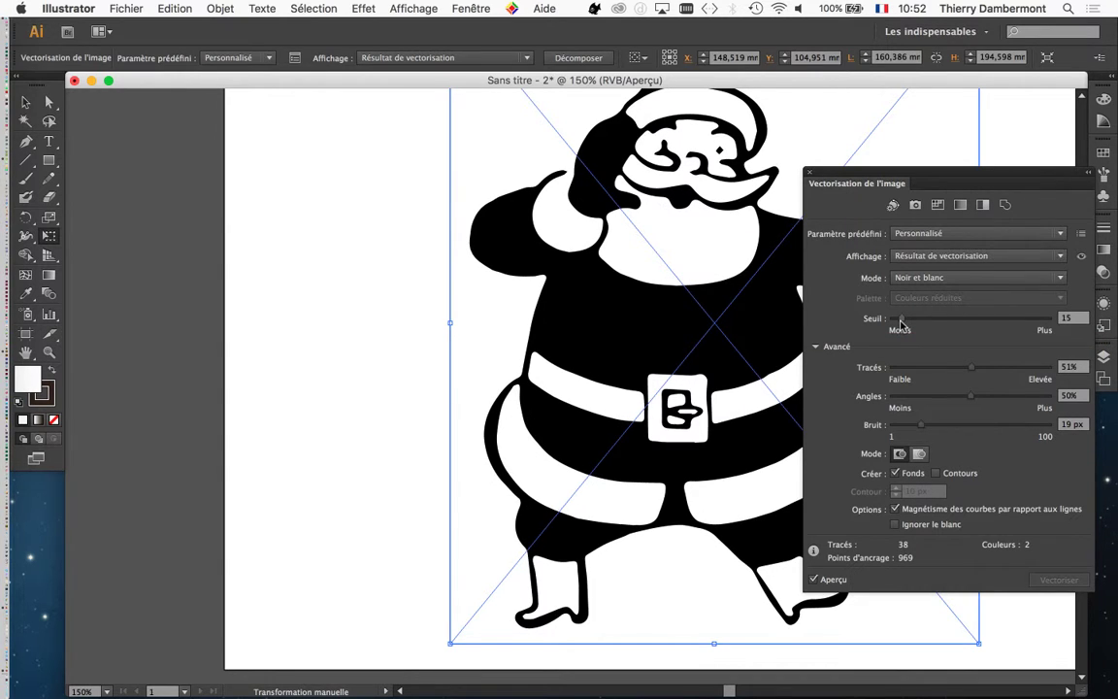
drag(903, 325, 900, 325)
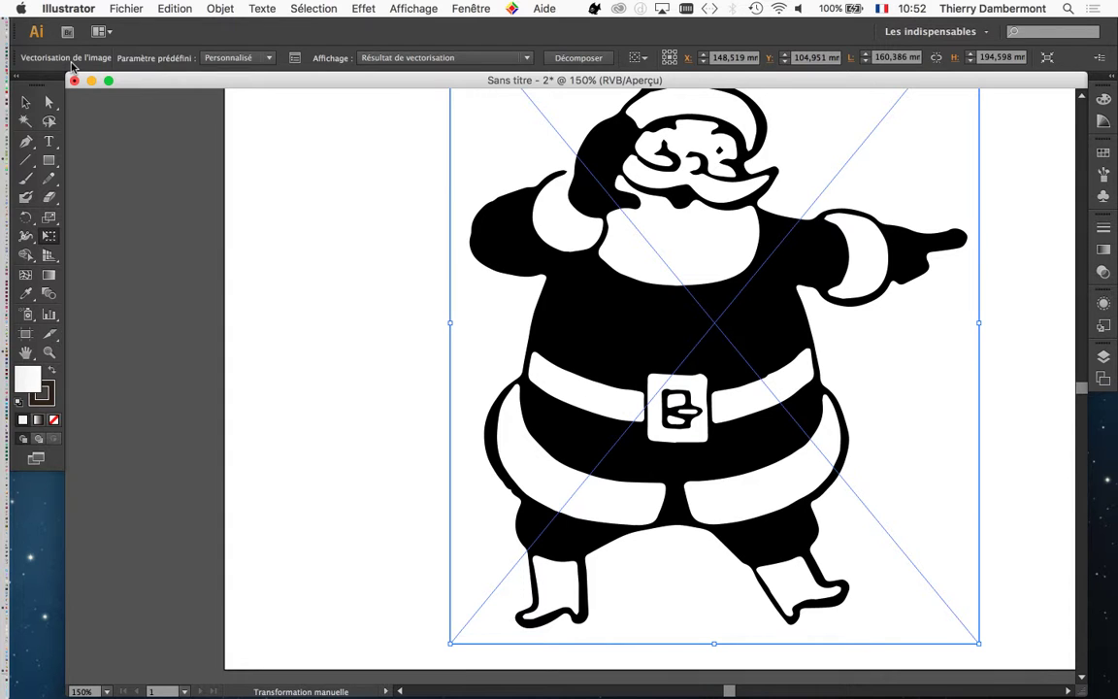
scroll(271, 211, up, 3)
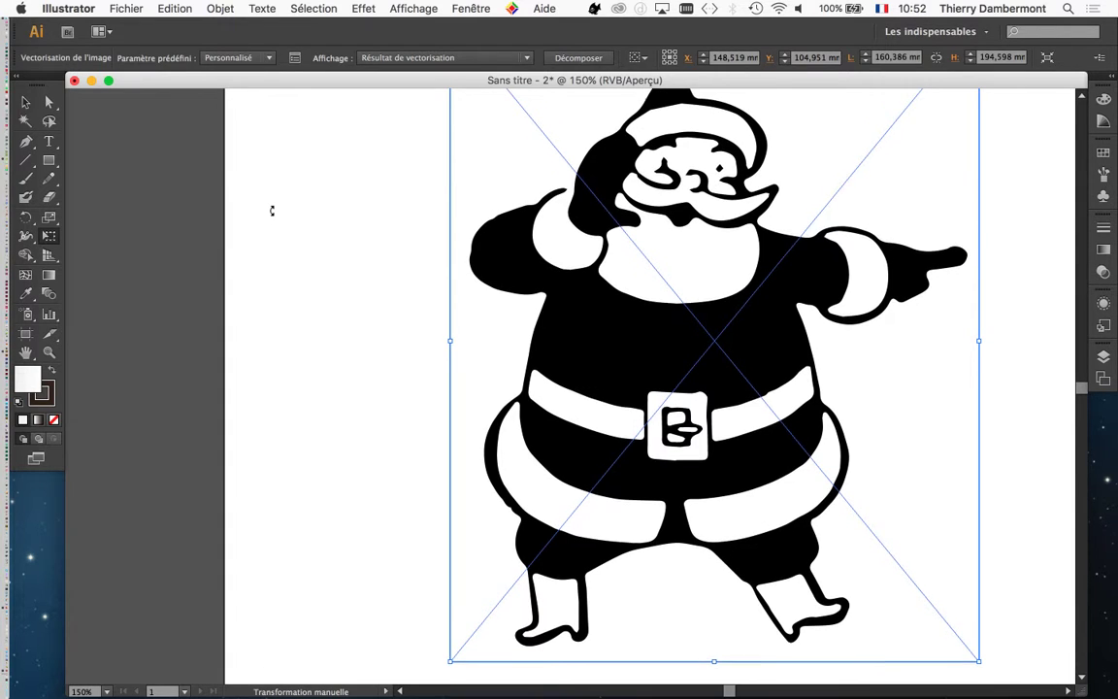
click(216, 7)
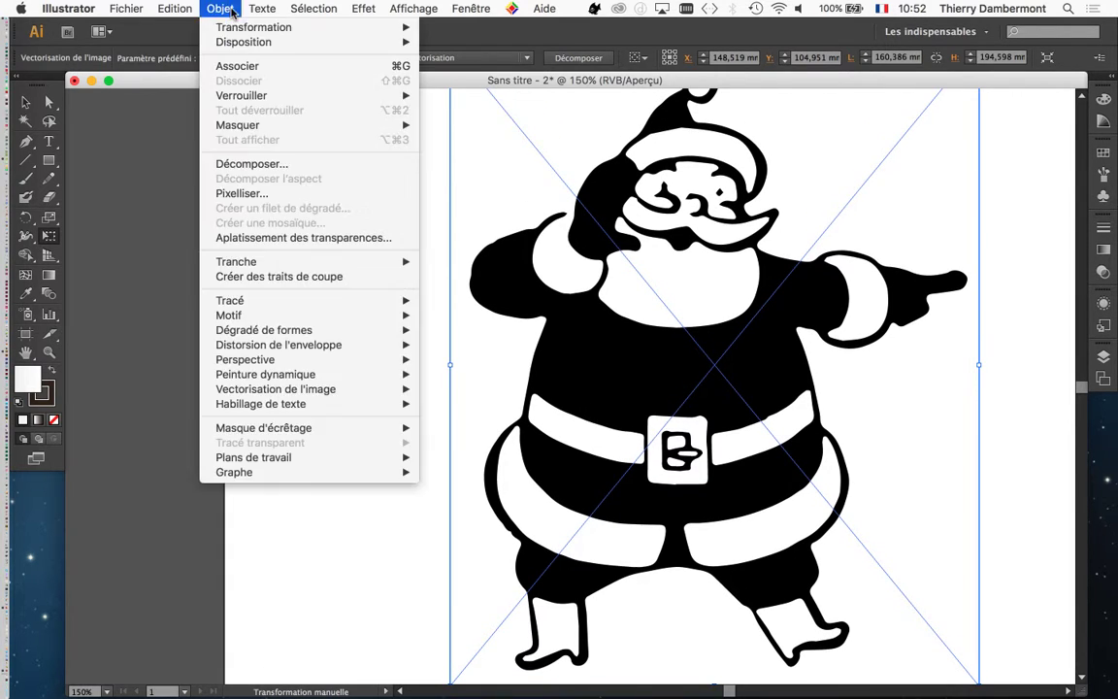
mouse_move(291, 388)
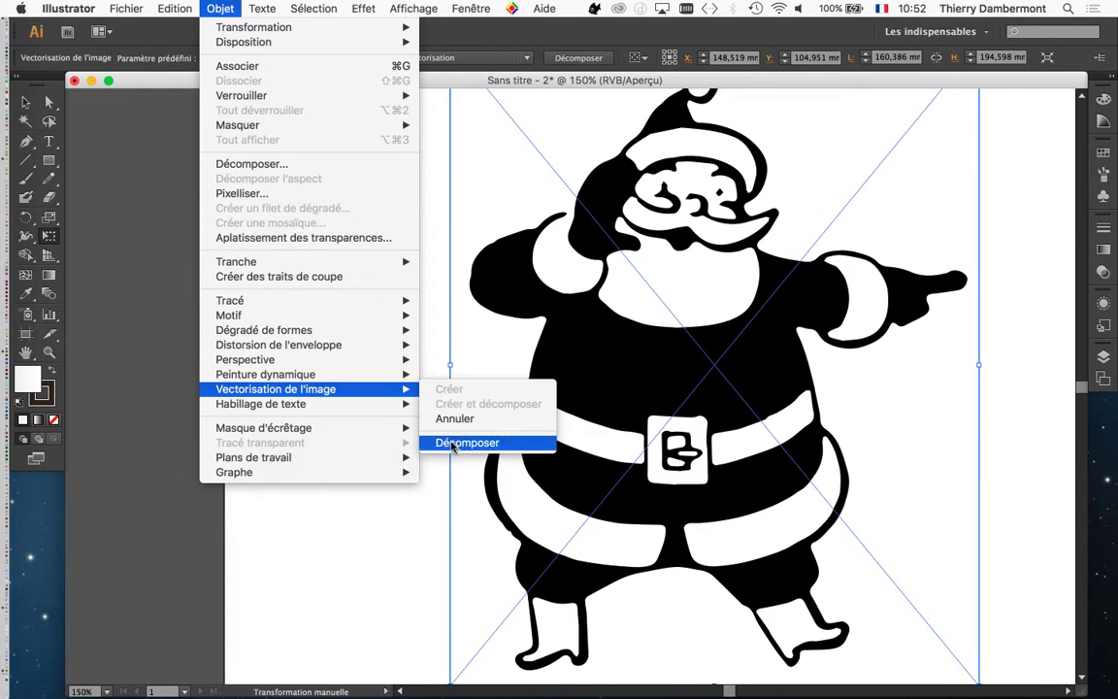
click(90, 187)
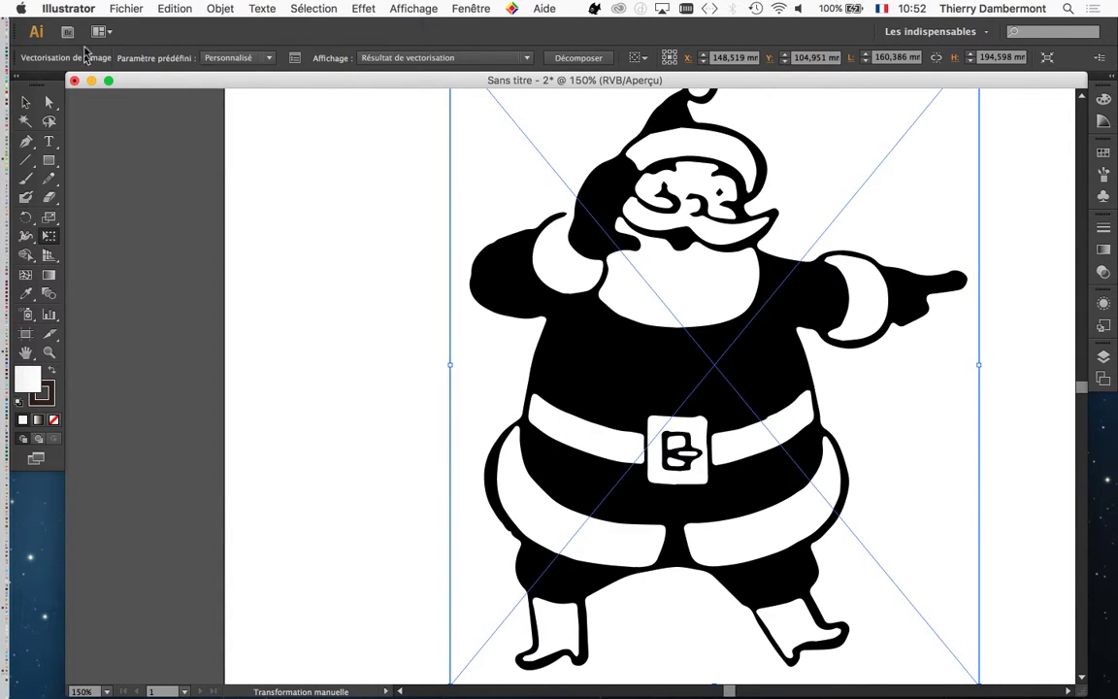
Save the document as "pere vert noel.ai" in Adobe Illustrator format with the Illustrator CS6 version and default options
click(127, 8)
click(136, 151)
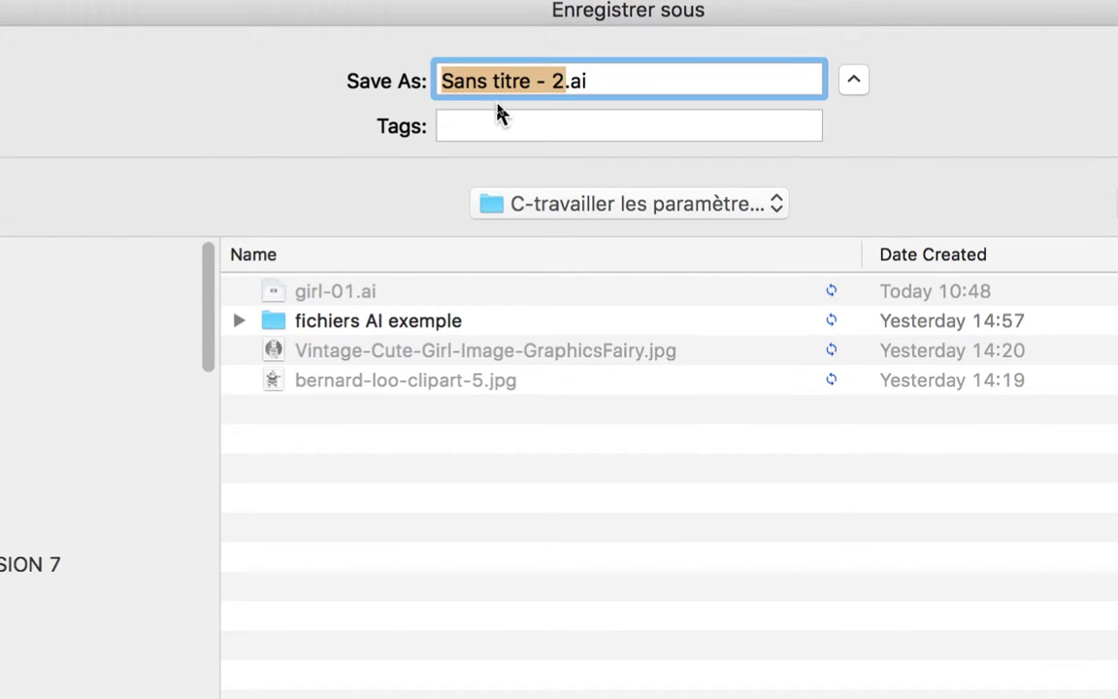
text(pere)
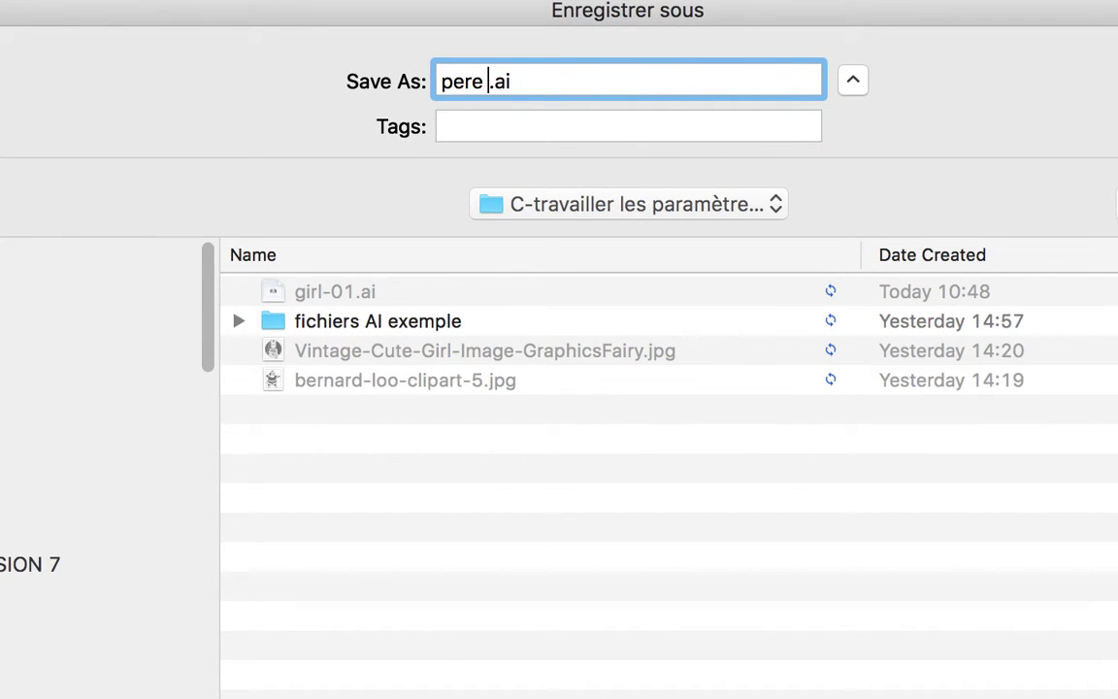
text( vert noel)
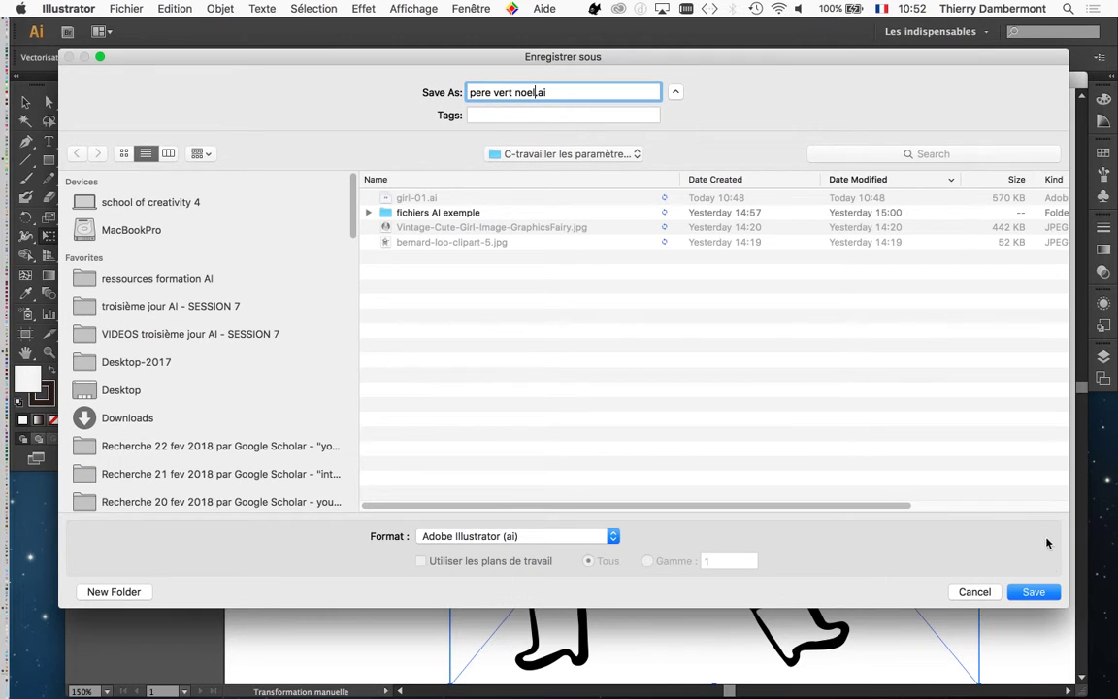
key(Return)
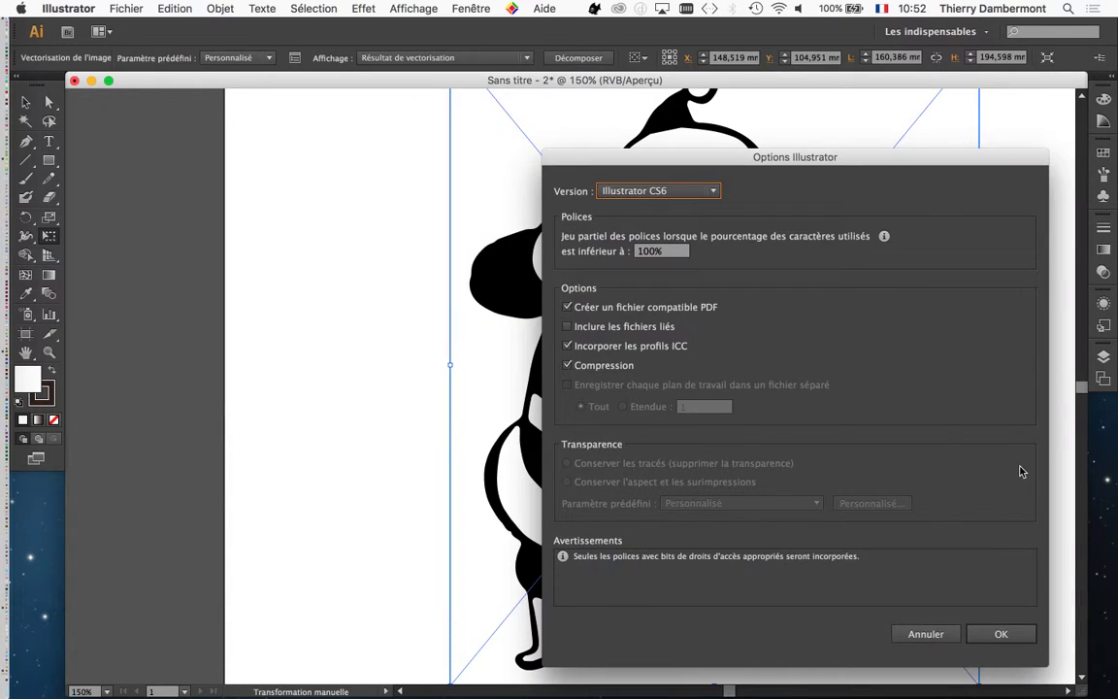
click(1007, 641)
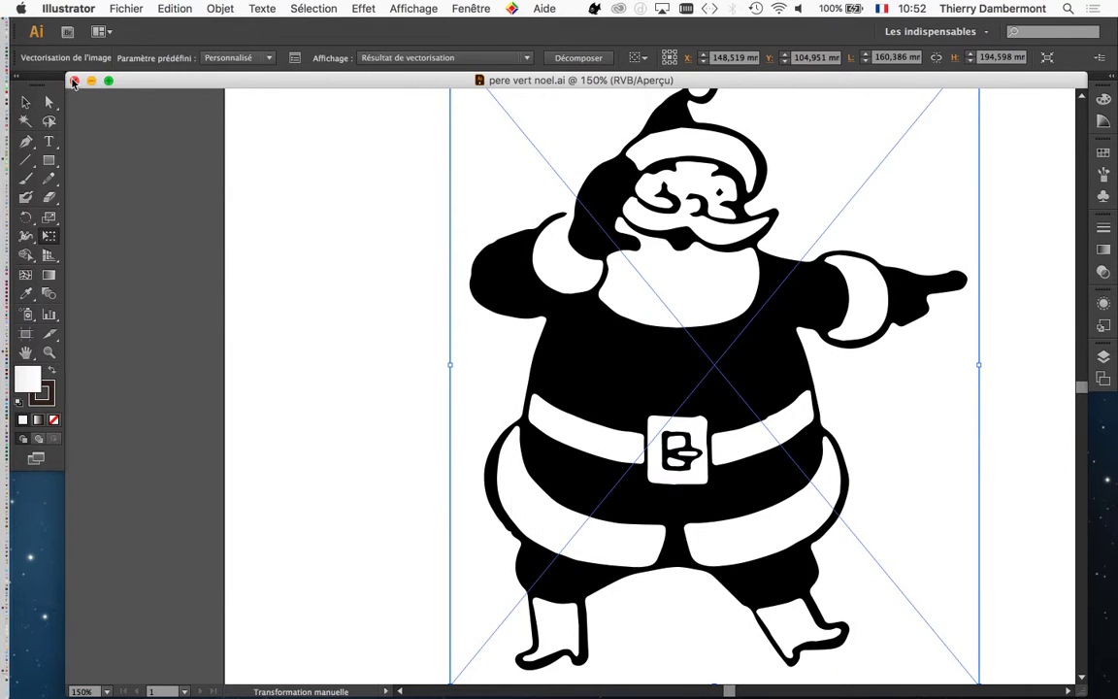